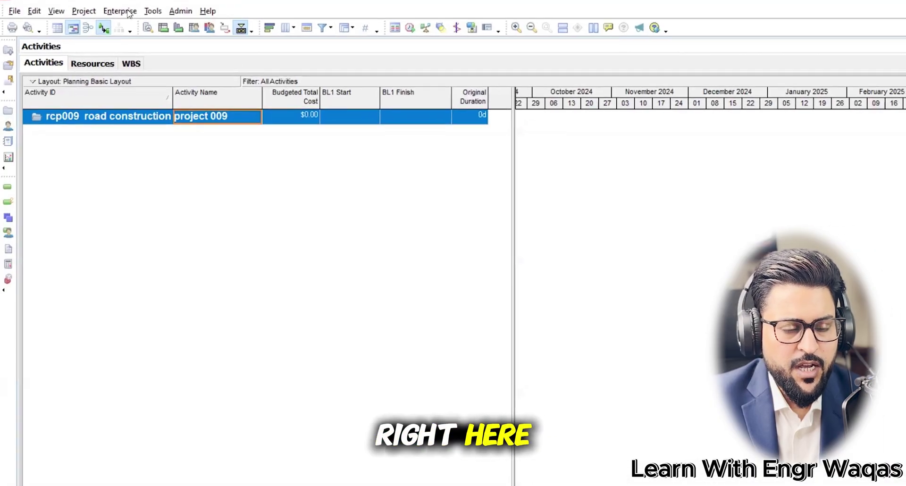
Bring up the Enterprise Project Structure window from the Enterprise menu
left_click(118, 22)
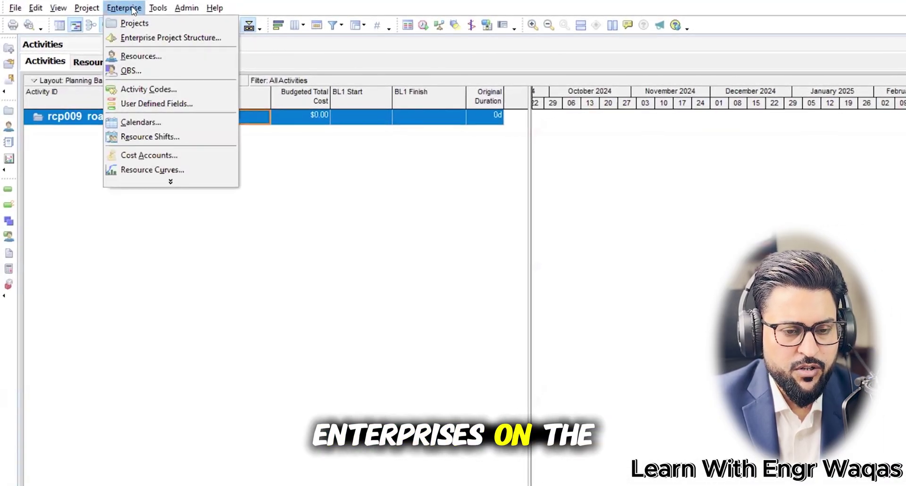
left_click(129, 41)
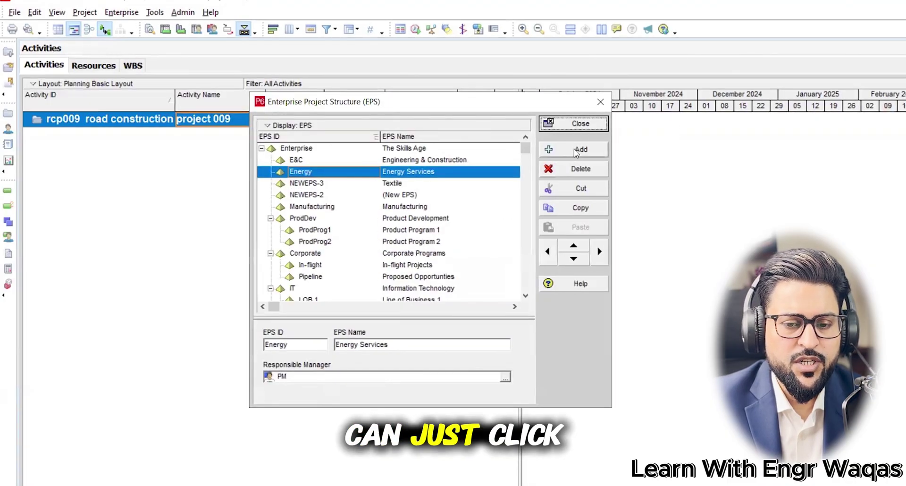
Add an EPS node and rename NEWEPS-4 to CIVIL CONSTRUCTION
left_click(575, 152)
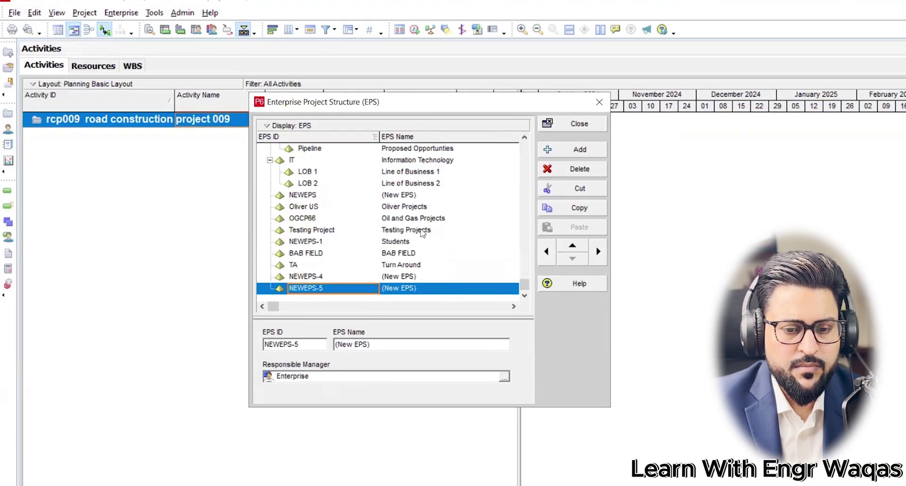
left_click(428, 278)
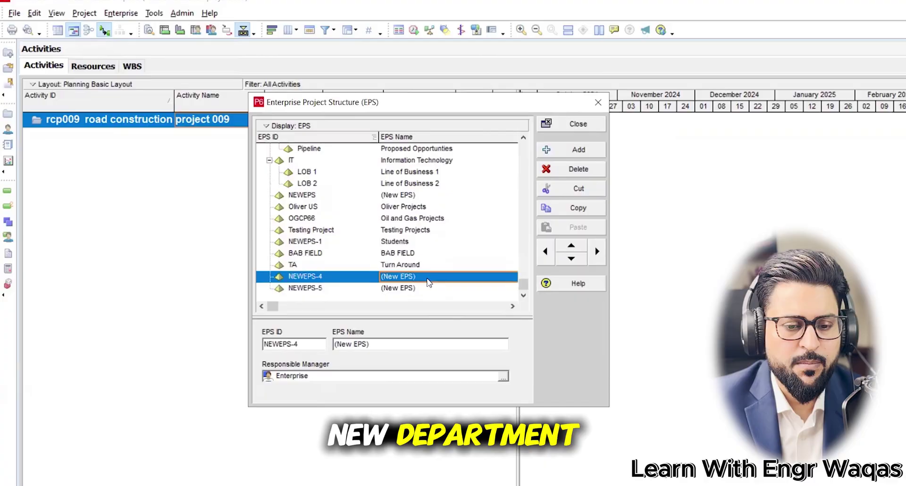
left_click(428, 278)
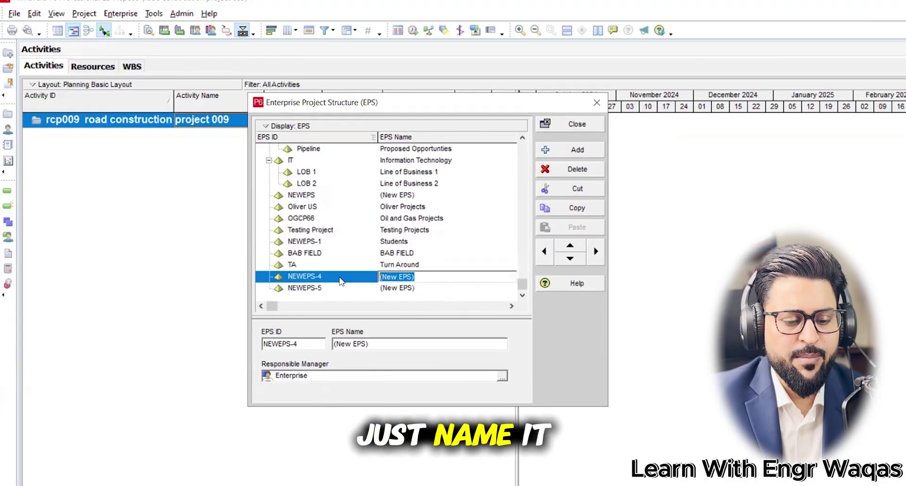
type("C")
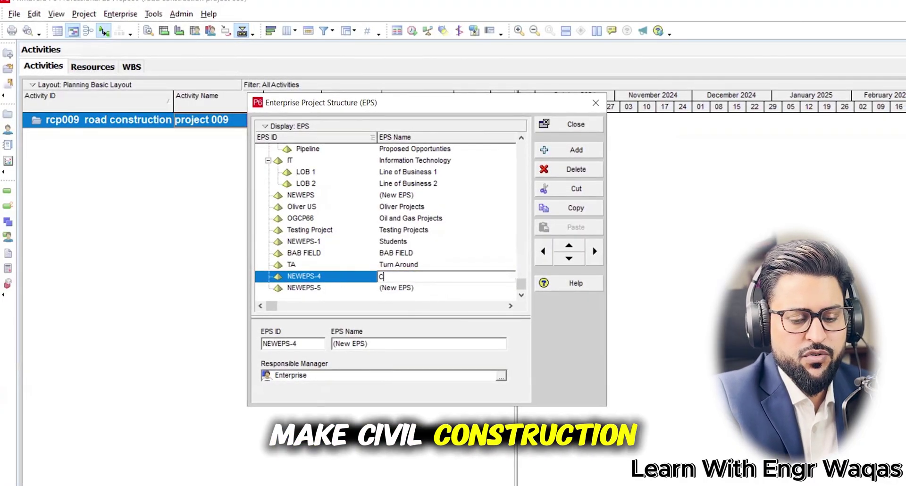
type("IVIL C")
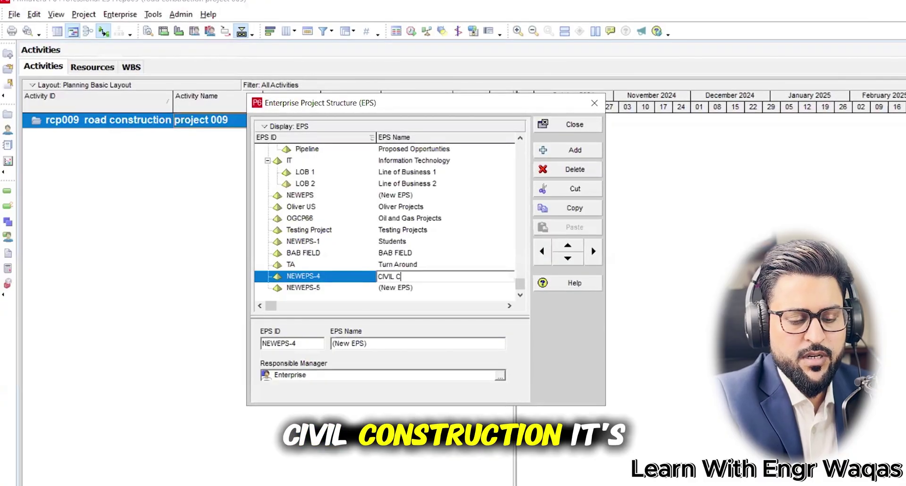
type("ONSTRU")
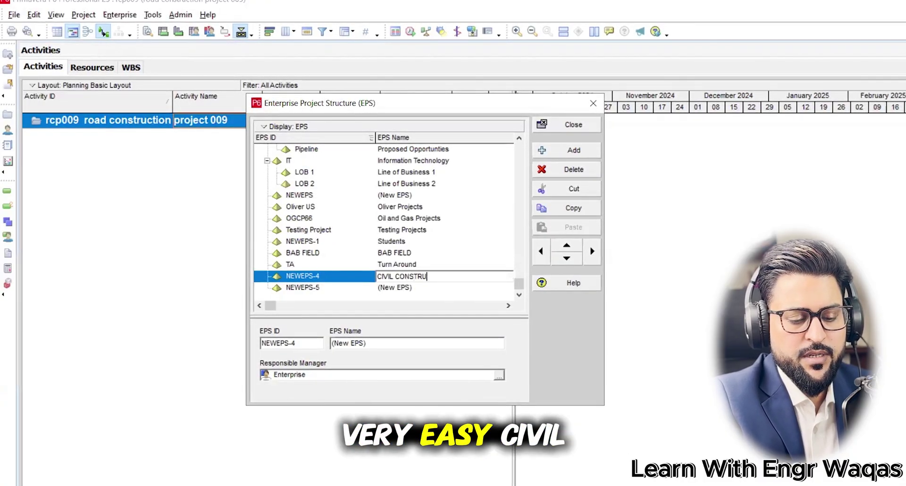
type("CTION")
left_click(337, 280)
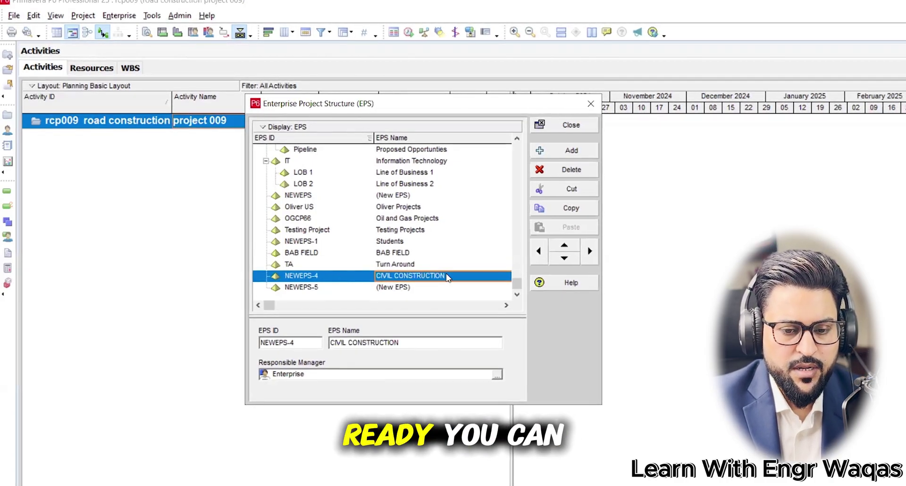
Move CIVIL CONSTRUCTION up the EPS list to sit just below Textile
left_click(562, 245)
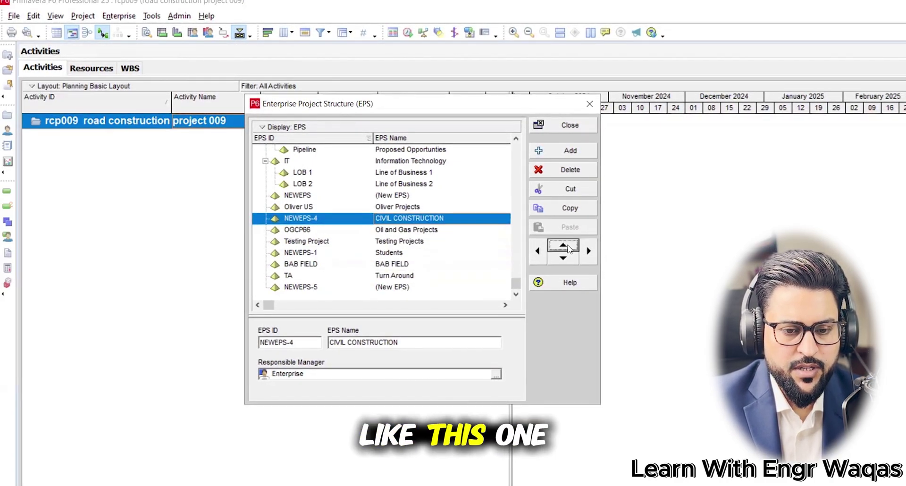
left_click(562, 246)
scroll(482, 226, "up", 1)
scroll(450, 227, "up", 2)
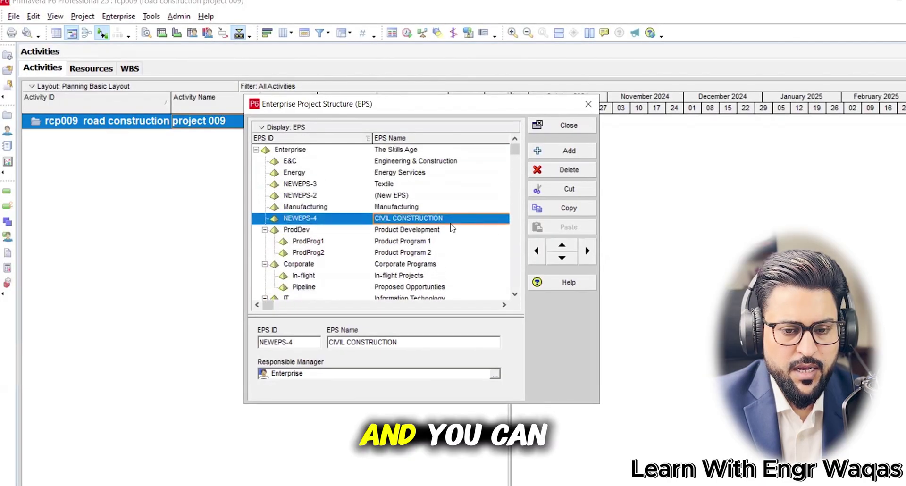
left_click(552, 246)
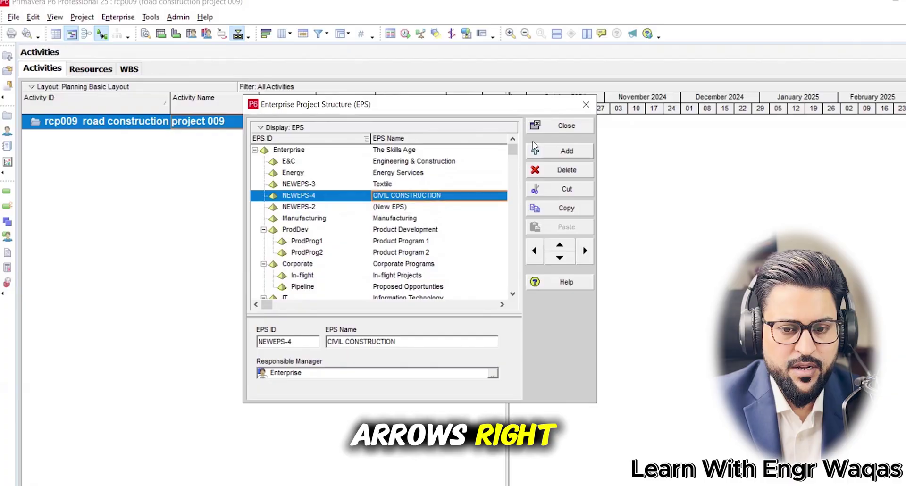
Close the EPS window, check CIVIL CONSTRUCTION in the Open Project list, then cancel
left_click(585, 104)
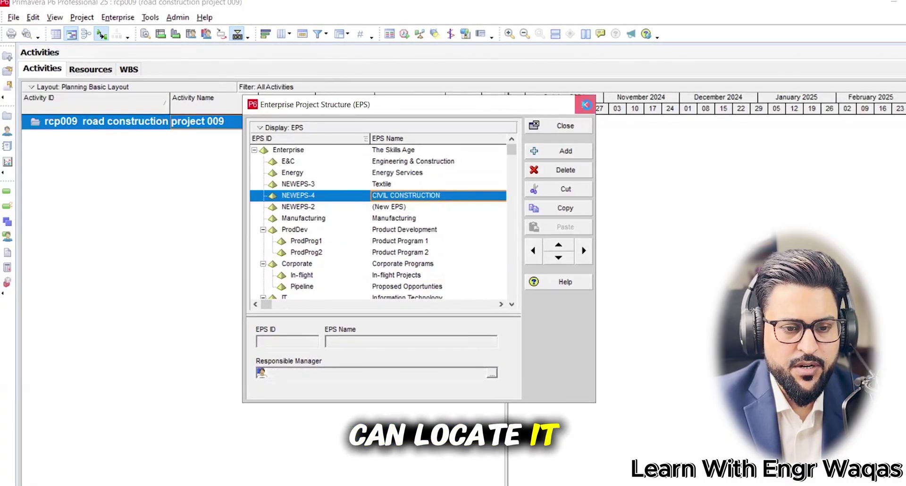
left_click(15, 18)
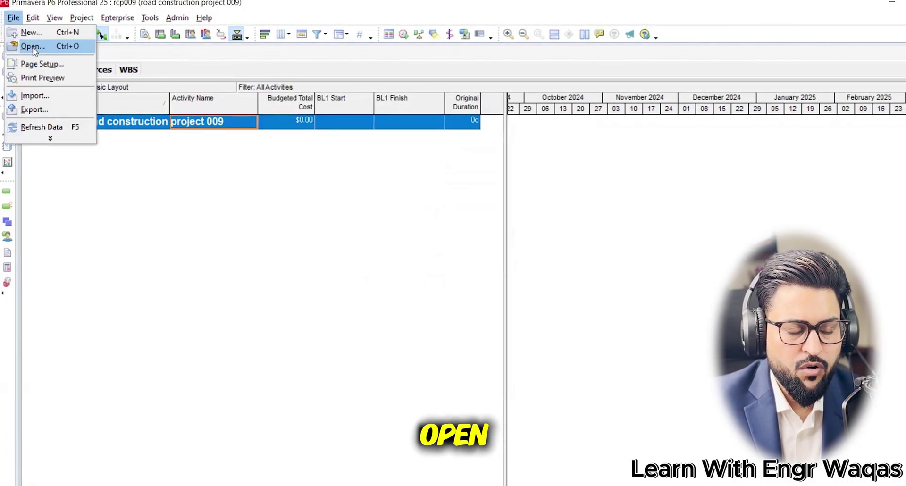
left_click(26, 45)
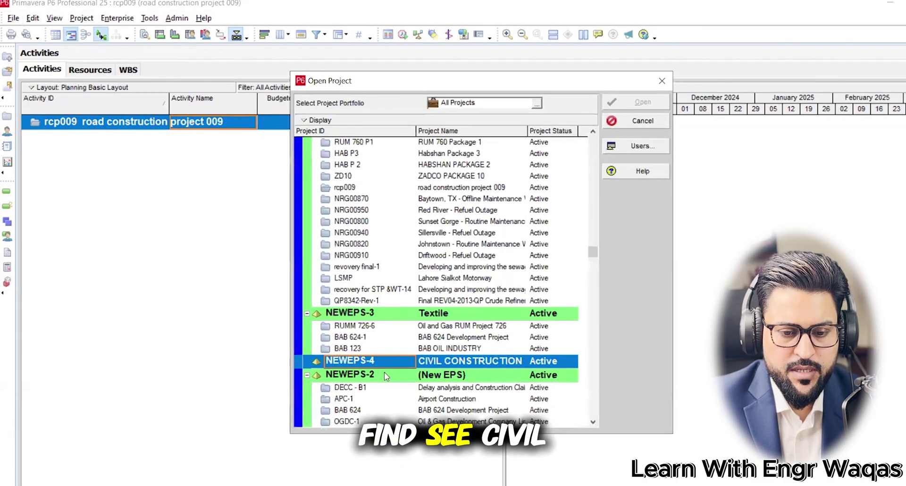
left_click(384, 374)
left_click(471, 359)
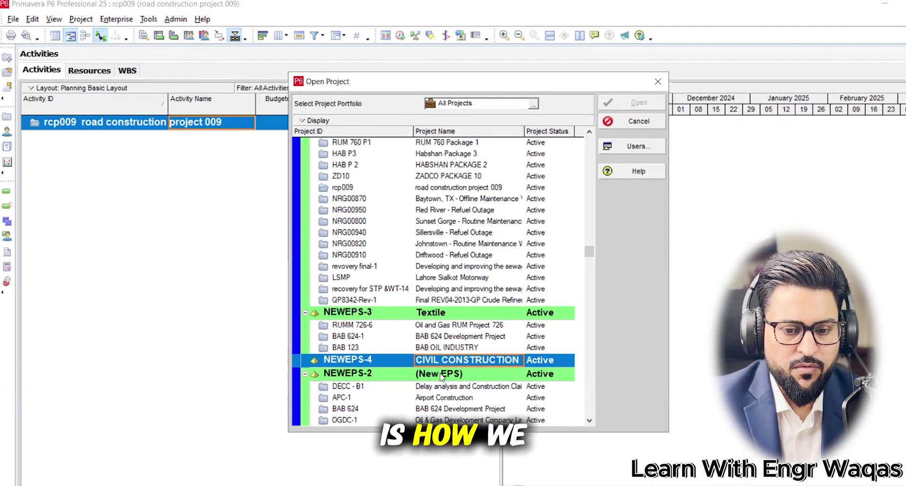
left_click(415, 374)
left_click(448, 361)
left_click(446, 368)
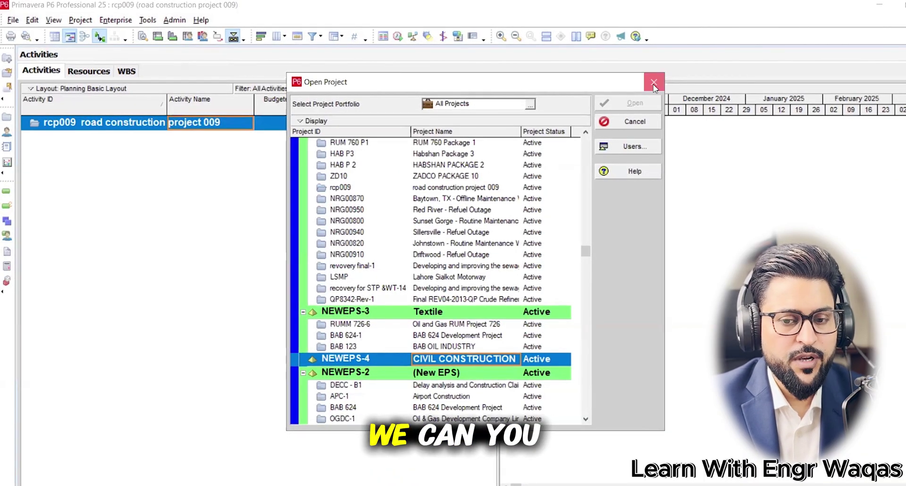
left_click(653, 84)
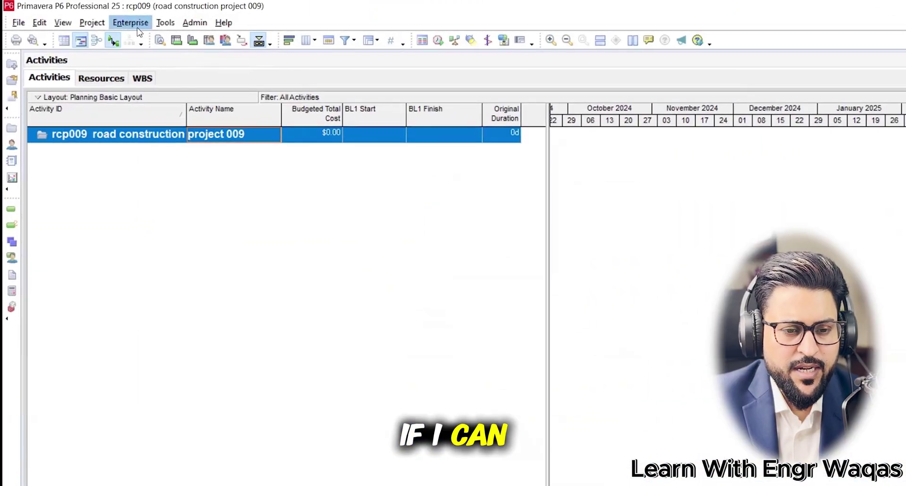
Bring up the Organizational Breakdown Structure window and reposition it on screen
left_click(140, 25)
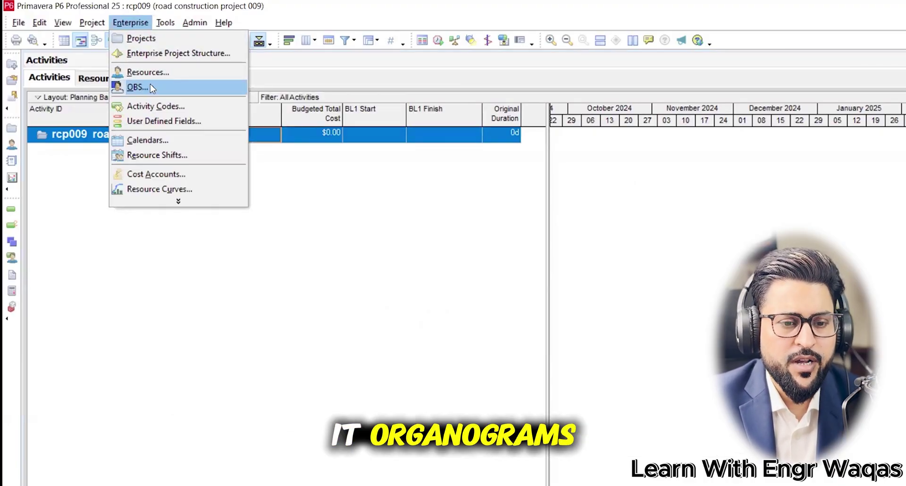
key("Escape")
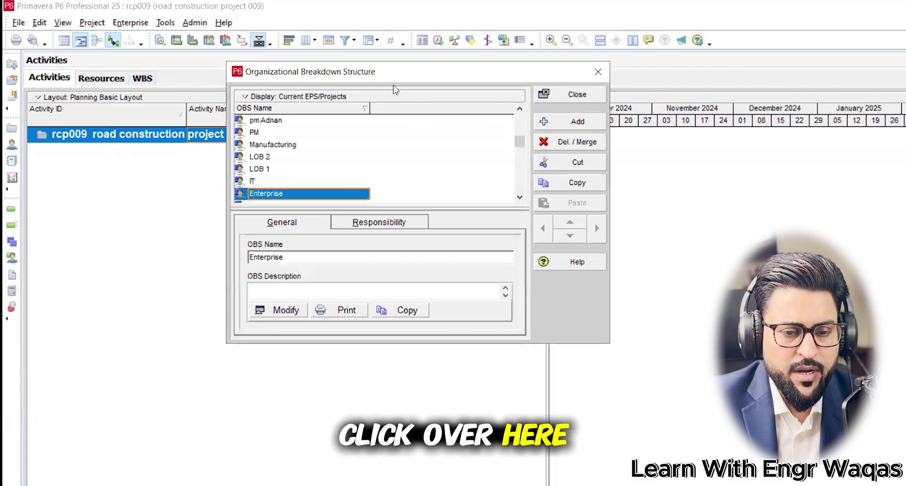
left_click_drag(396, 79, 421, 151)
scroll(333, 227, "up", 1)
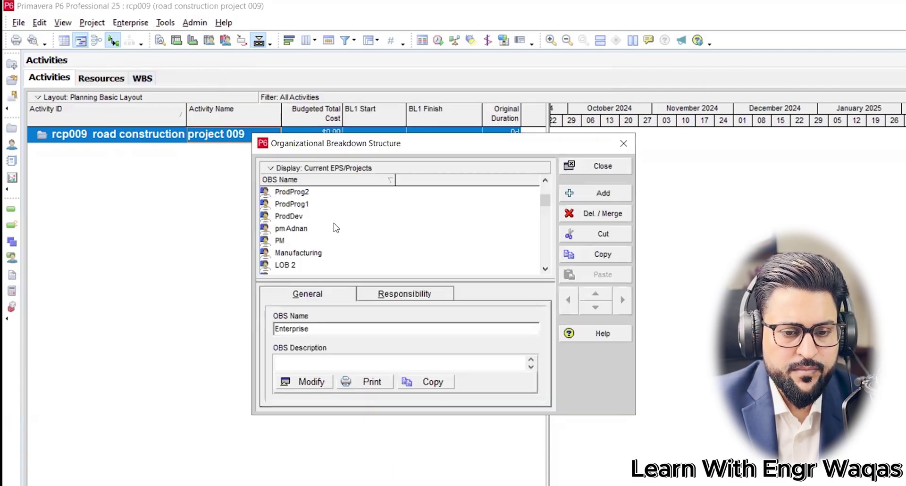
scroll(334, 230, "up", 1)
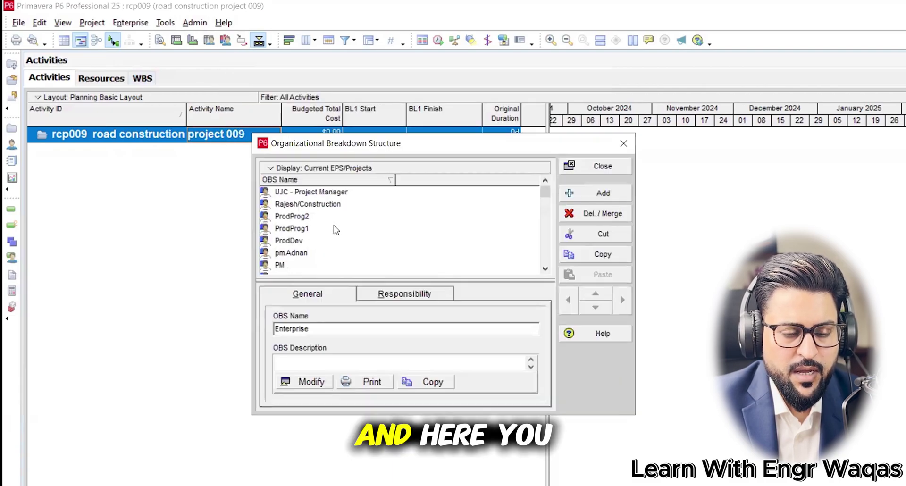
Browse the construction, manager, PM and UJC - Project Manager OBS entries
left_click(319, 206)
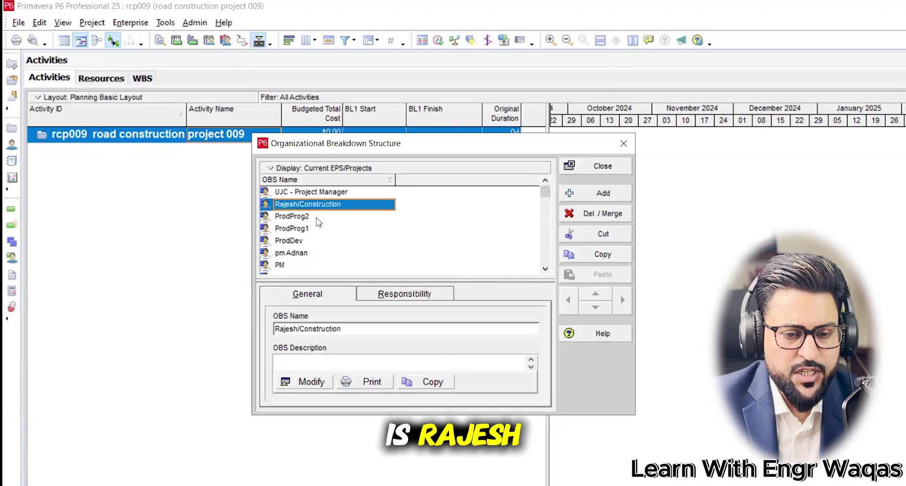
left_click(320, 255)
left_click(301, 265)
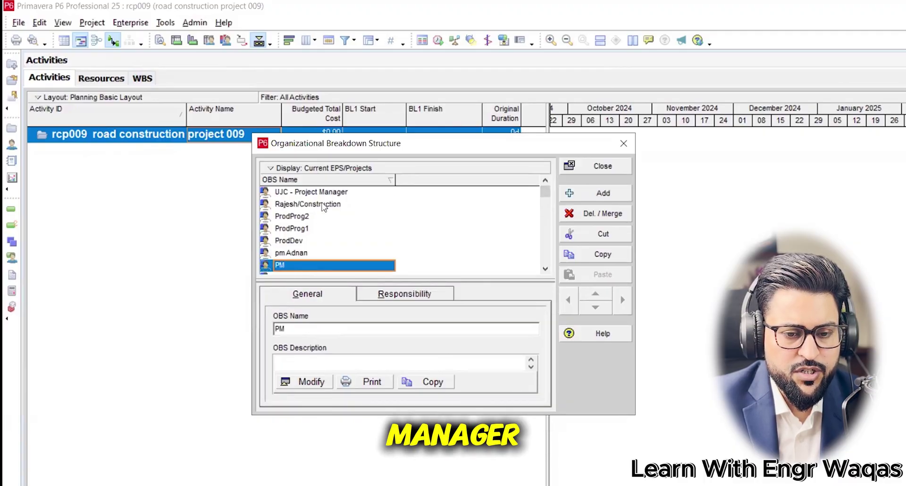
left_click(328, 203)
left_click(330, 192)
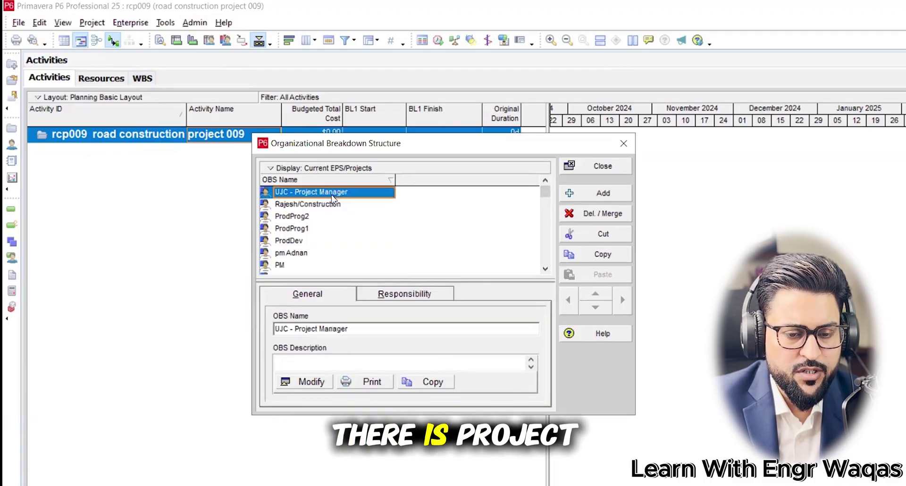
Add (New OBS)-7, accept the All OBS Elements display, and select pm Adnan
left_click(607, 195)
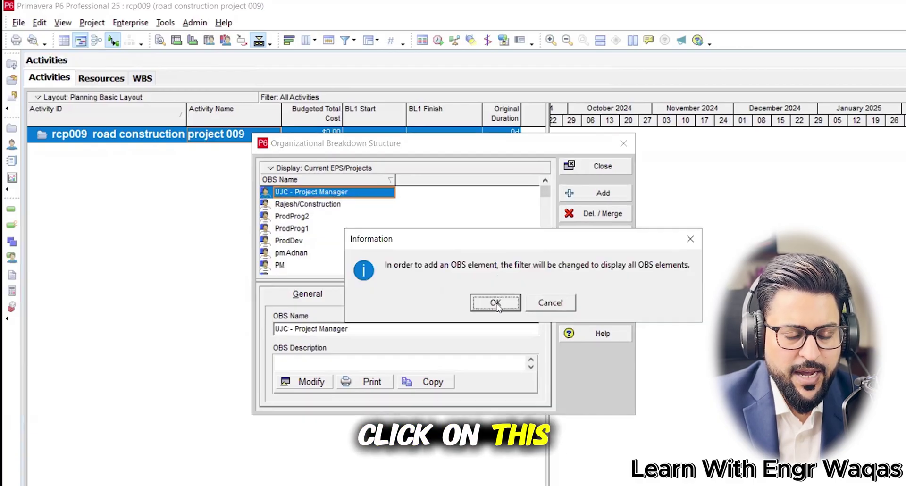
left_click(497, 306)
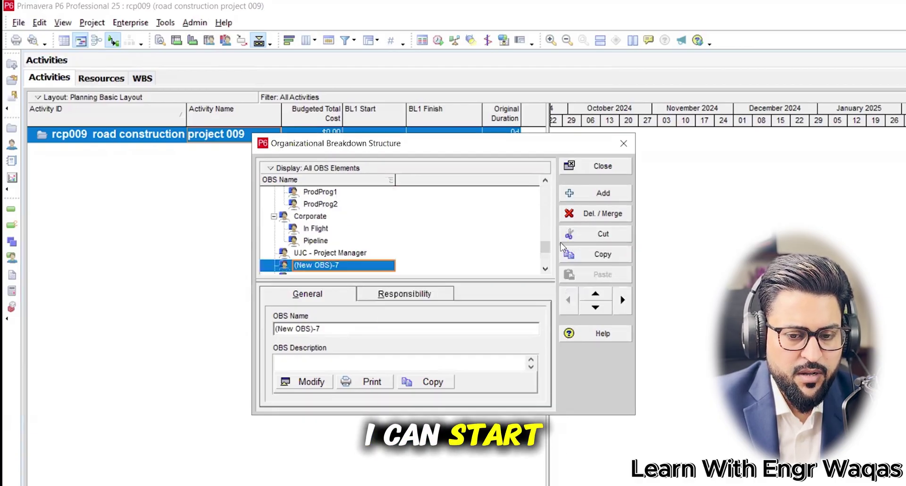
left_click_drag(546, 246, 547, 191)
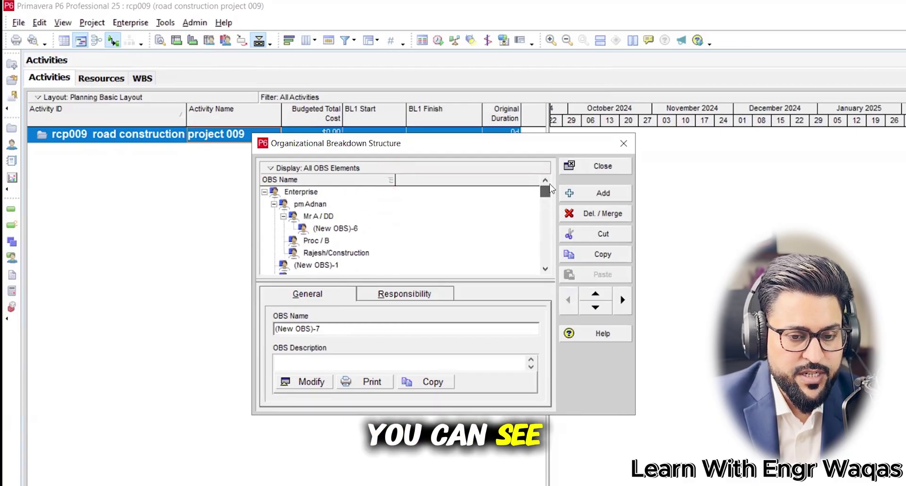
left_click(323, 205)
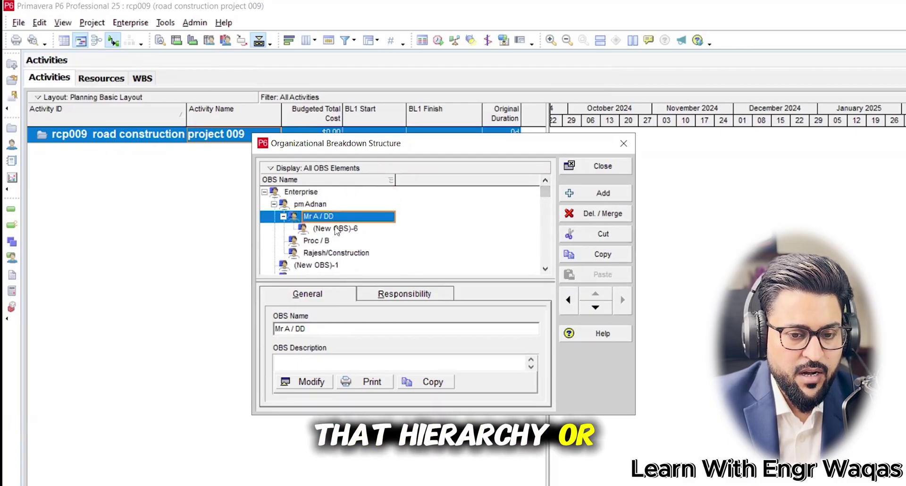
left_click(333, 228)
left_click(335, 242)
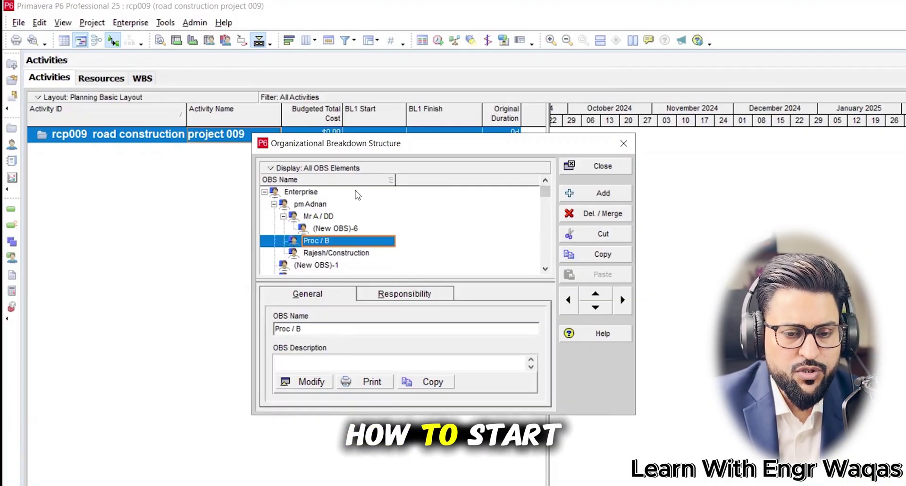
left_click(366, 204)
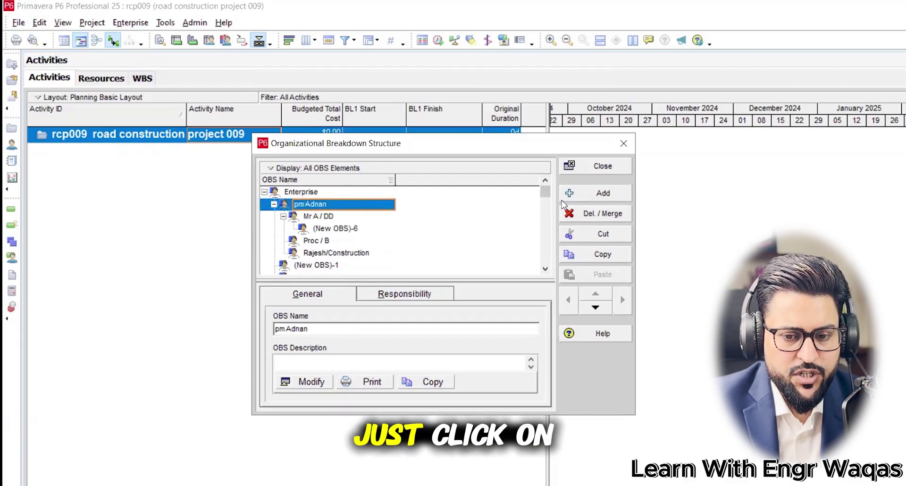
Add an OBS element, rename (New OBS)-10 to xyz, and place it below pm Adnan
left_click(589, 195)
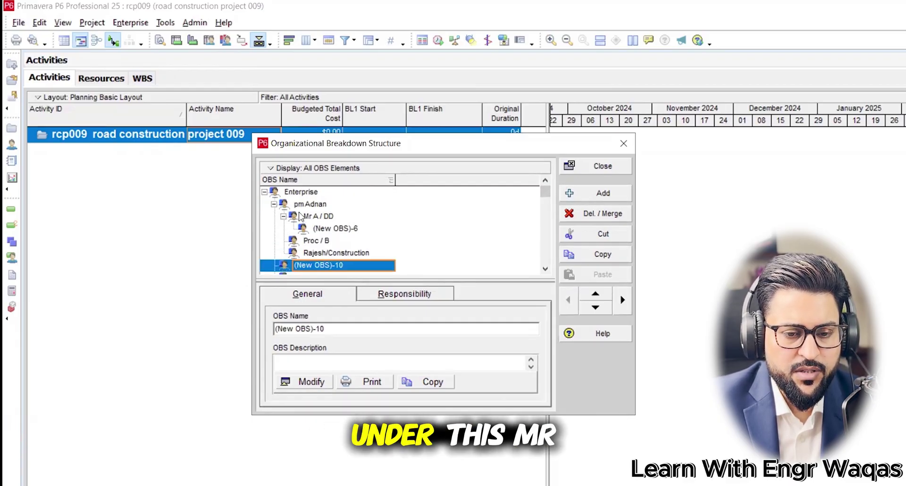
left_click(314, 205)
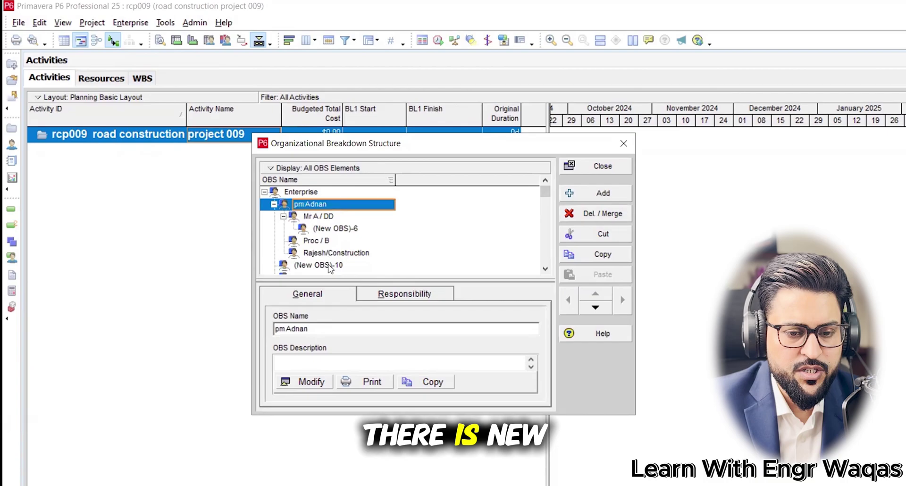
left_click(349, 266)
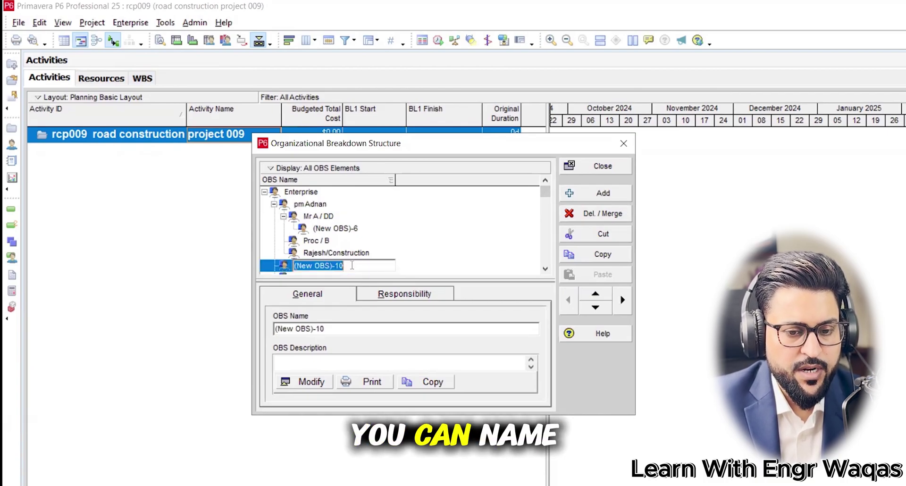
type("x")
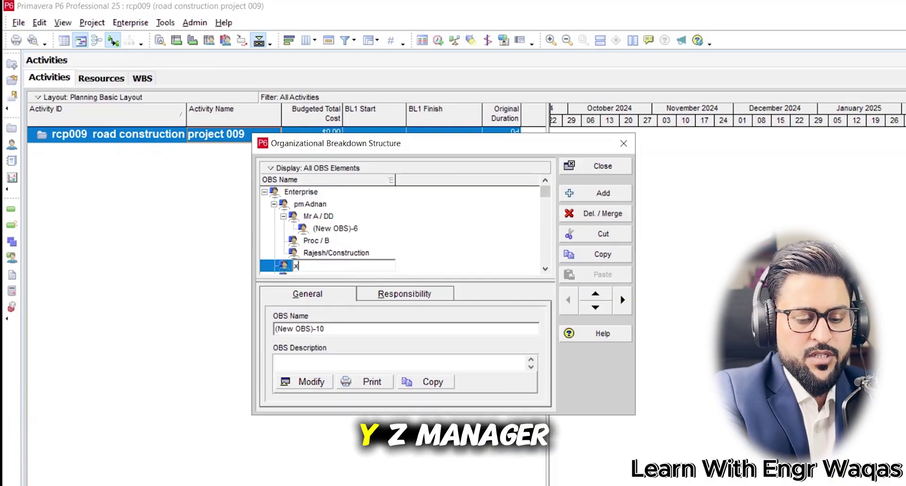
type("yz")
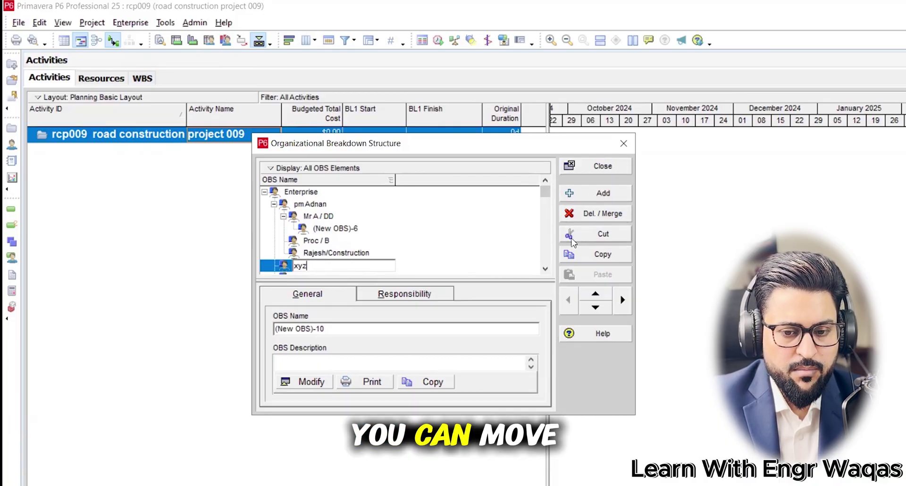
left_click(595, 294)
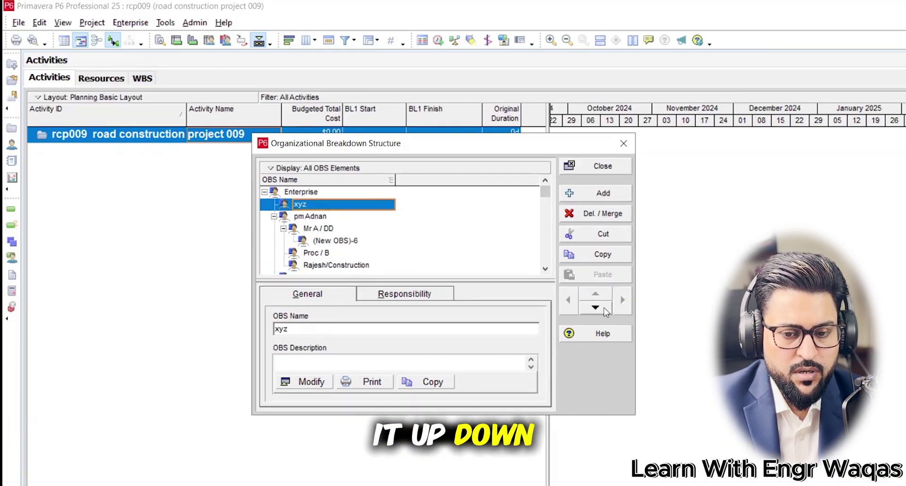
left_click(595, 307)
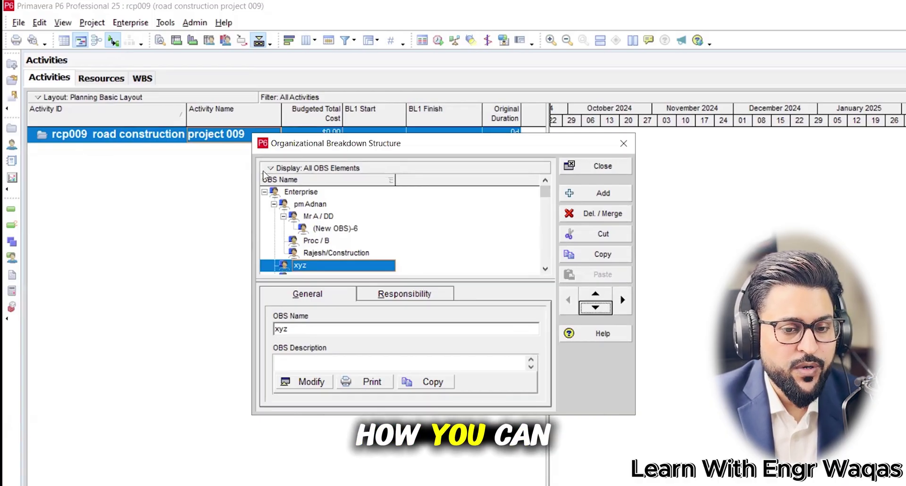
Filter the OBS by Current EPS/Projects, then switch back to All OBS Elements
left_click(311, 168)
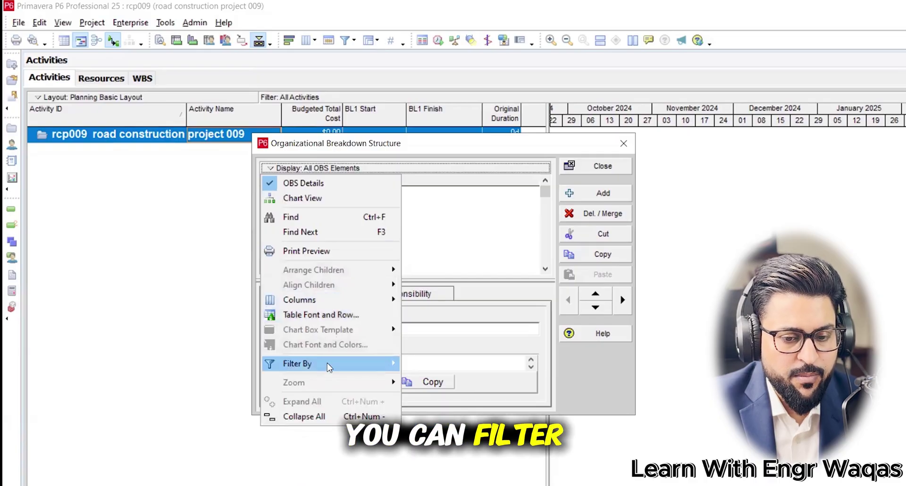
mouse_move(298, 363)
left_click(448, 364)
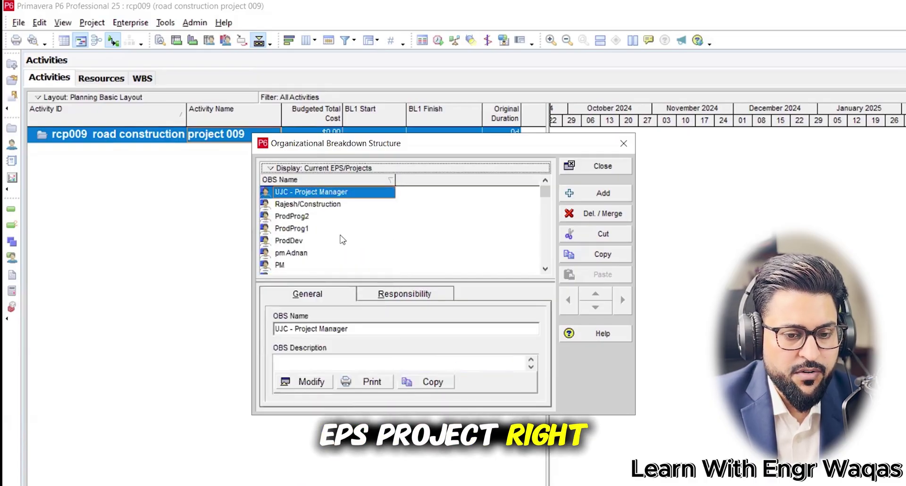
left_click(312, 168)
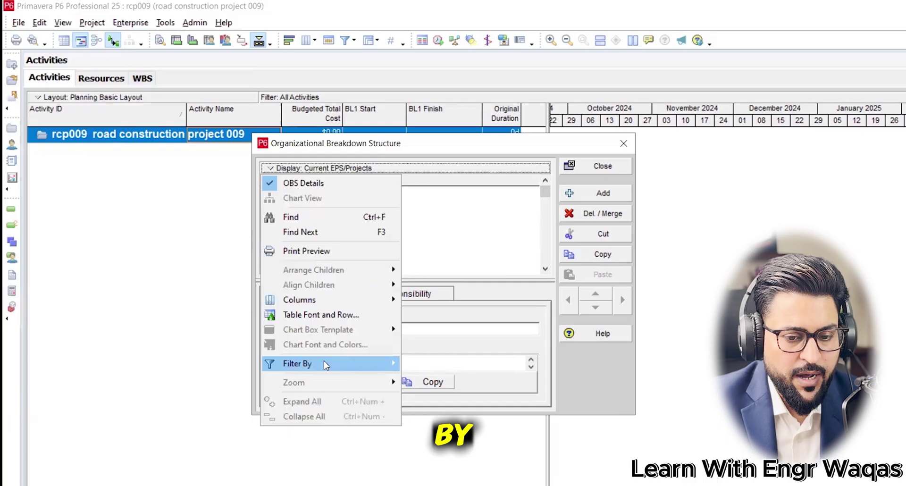
mouse_move(297, 364)
left_click(415, 376)
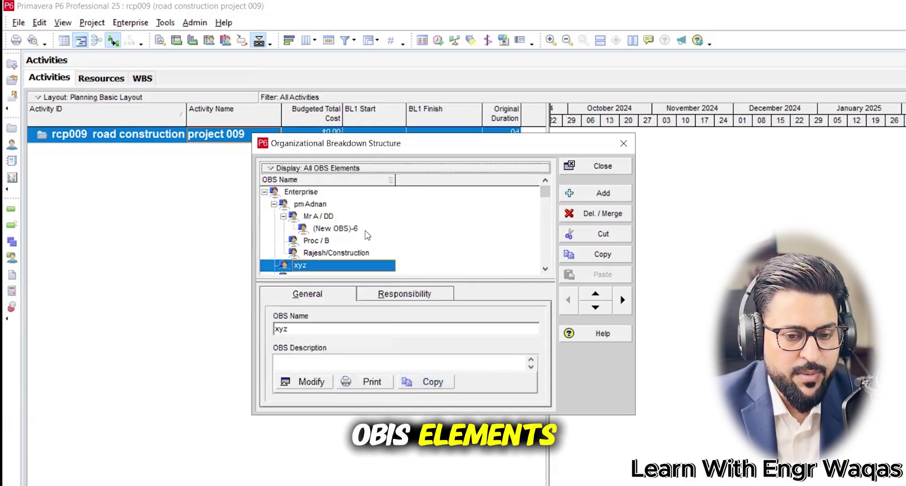
scroll(370, 244, "down", 1)
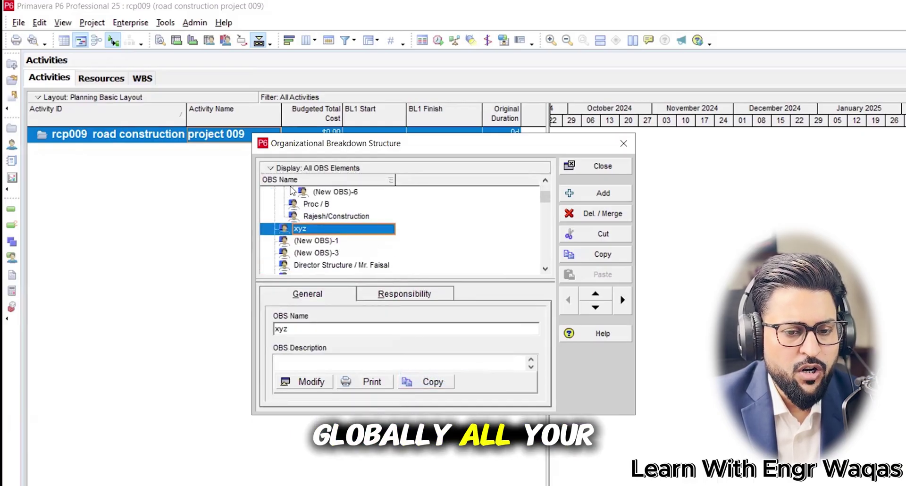
left_click(302, 168)
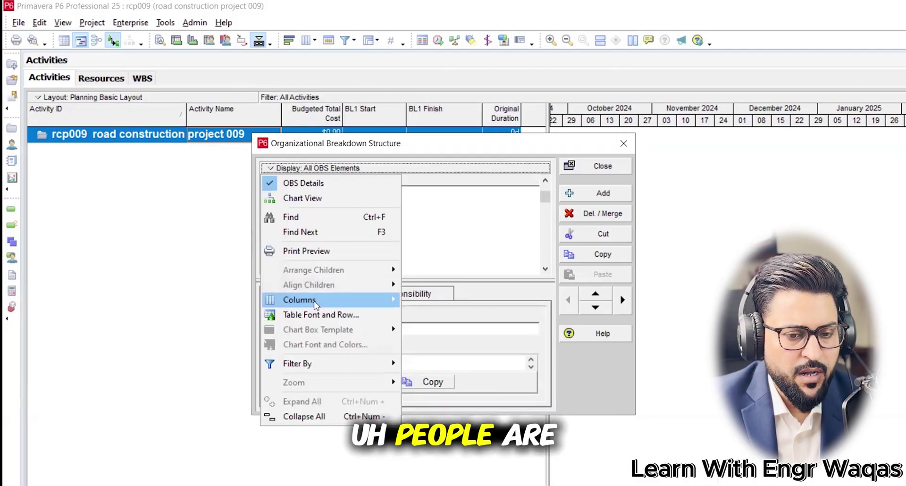
View the OBS as a chart, check xyz's empty Responsibility tab, then restore Table View
left_click(302, 198)
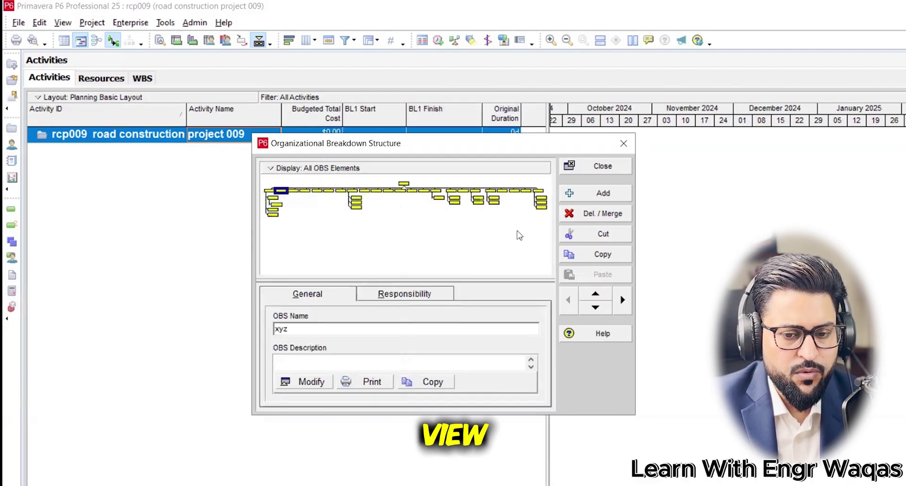
scroll(387, 242, "down", 1)
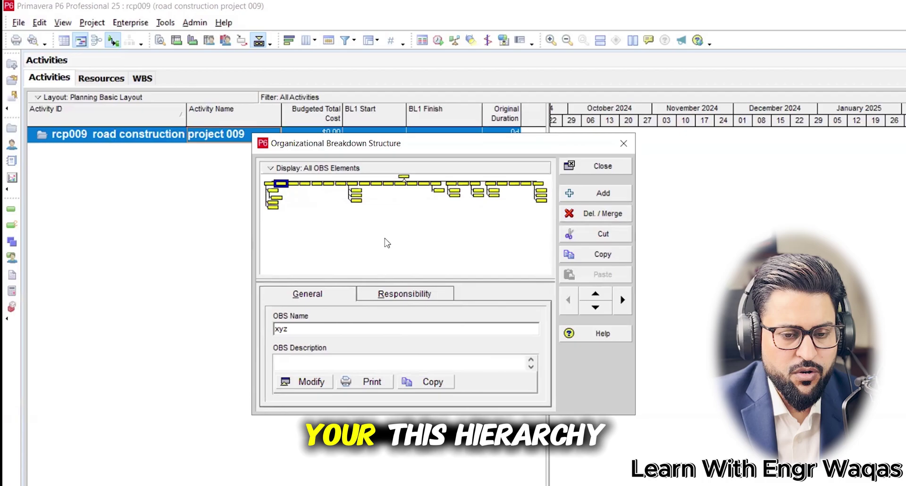
left_click(389, 293)
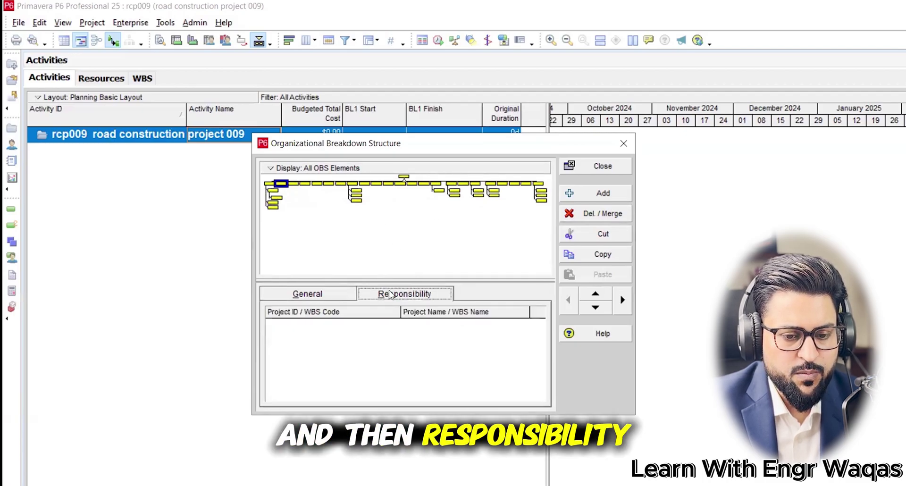
left_click(320, 297)
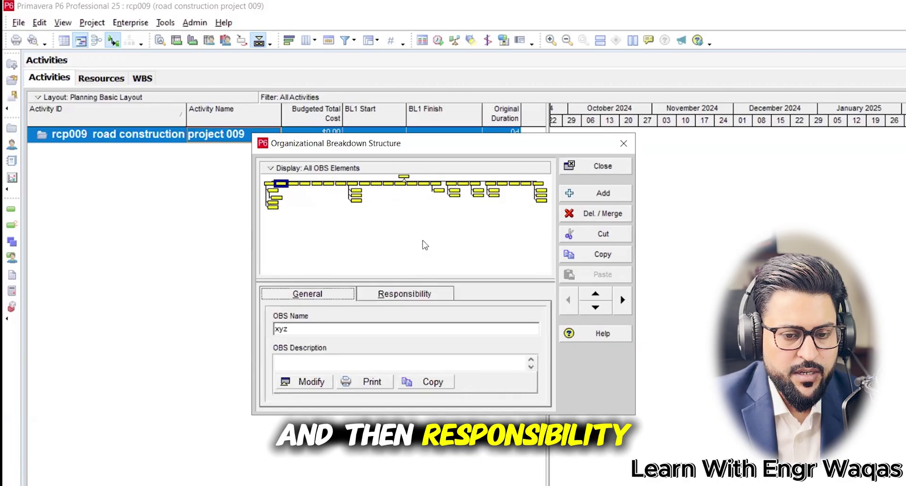
left_click(271, 168)
left_click(301, 198)
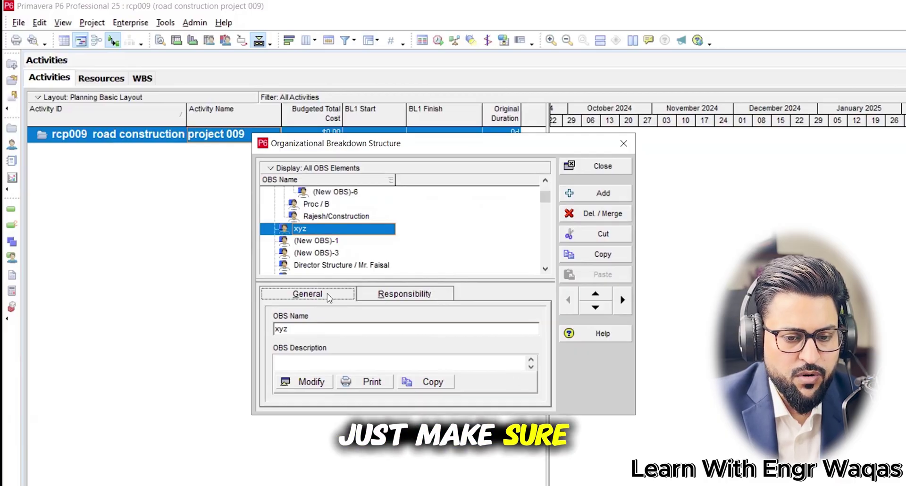
Close the OBS dialog to return to road construction project 009's Activities view
left_click(624, 145)
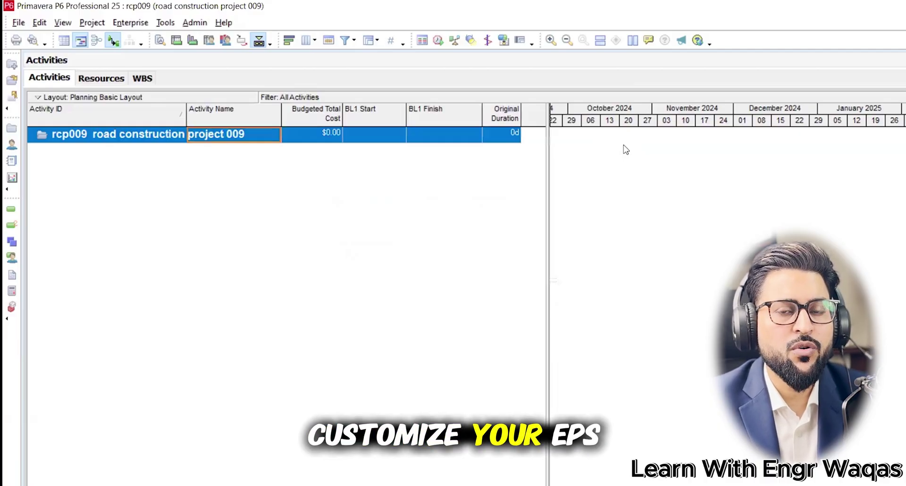